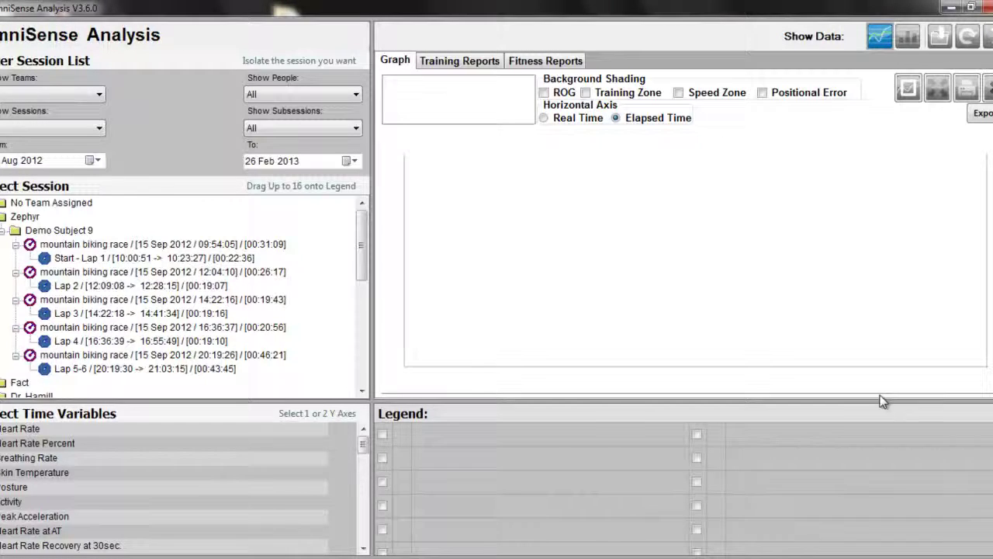
Open the Zephyr Downloader using Launch Log Download > From BH.
click(941, 38)
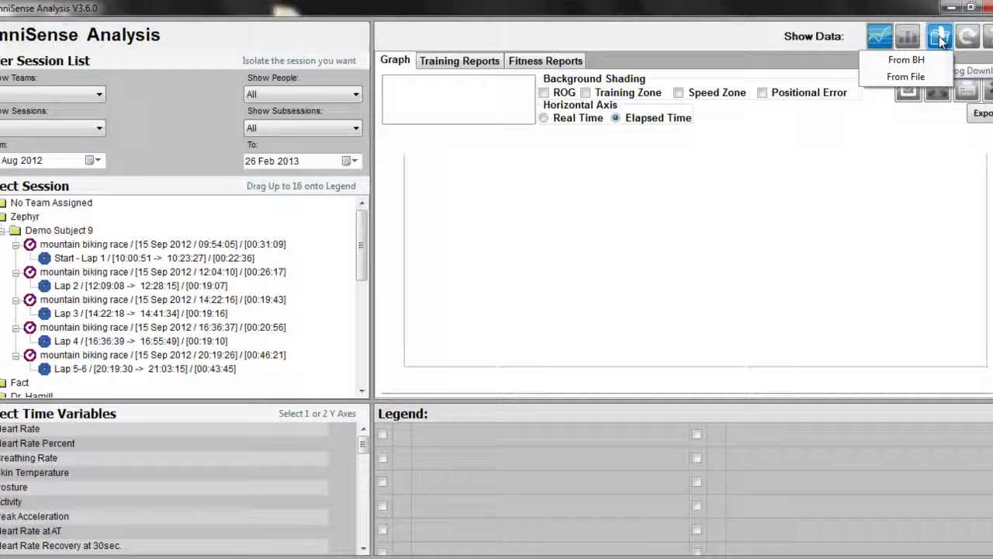
click(913, 64)
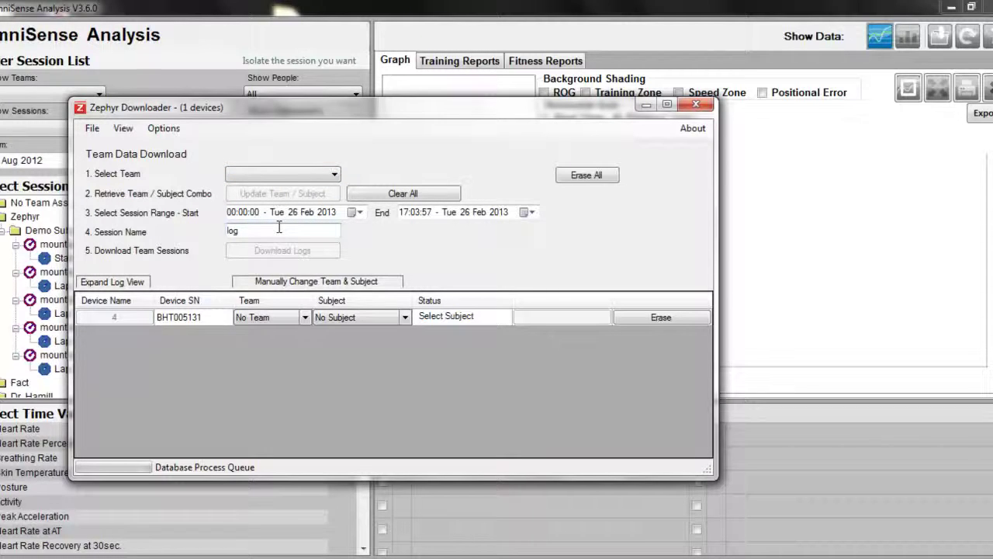
Select Demo Team for the download and rename the session from 'log' to 'Gym Demo'.
click(391, 320)
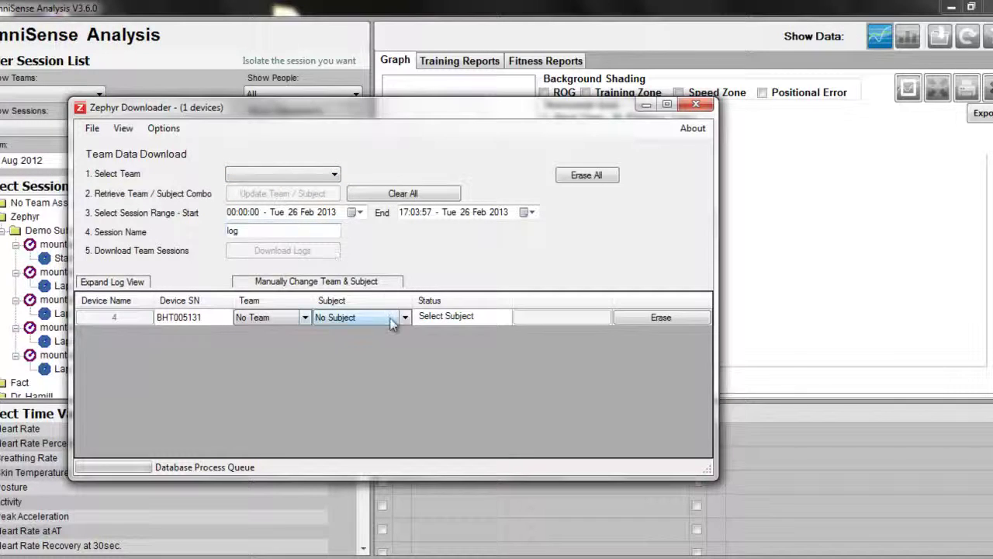
click(334, 174)
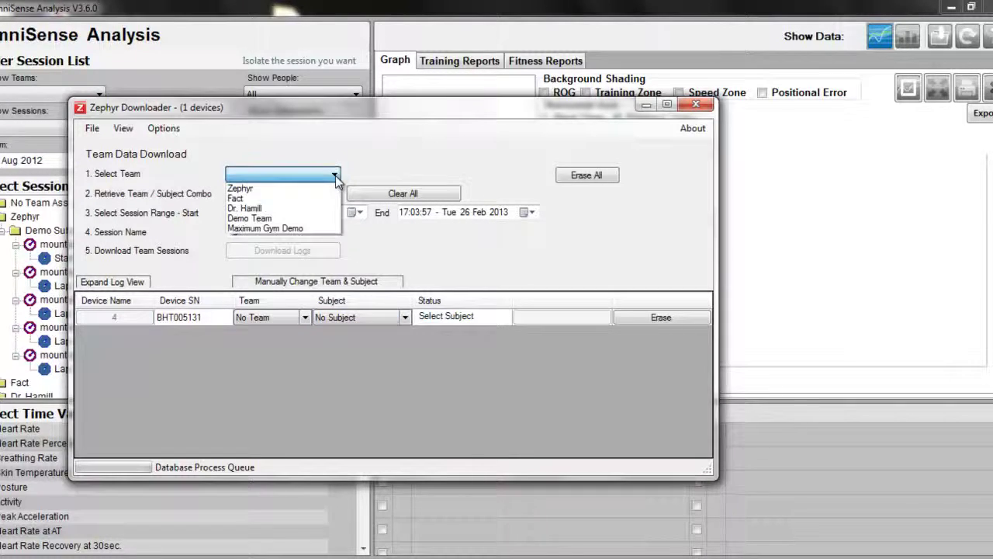
click(278, 219)
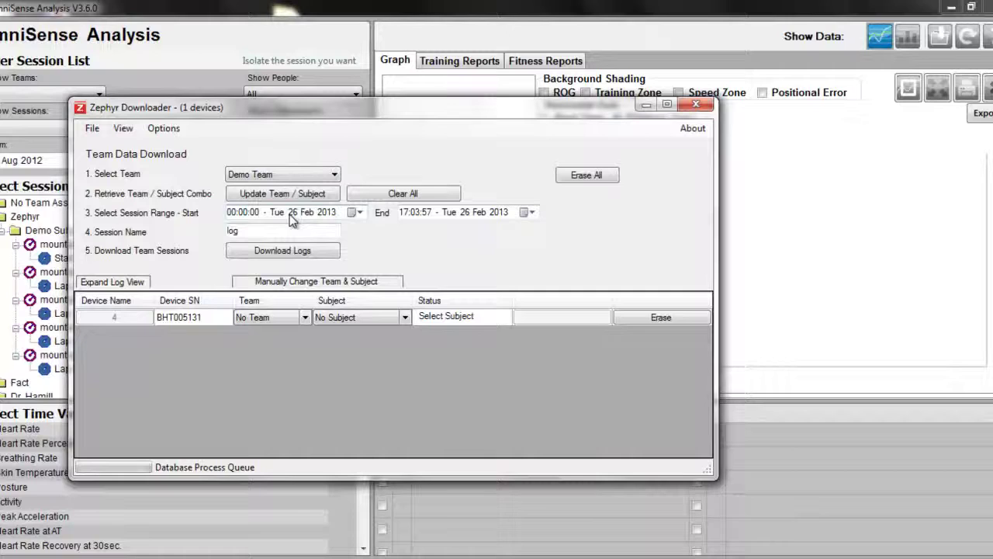
click(296, 228)
double_click(296, 228)
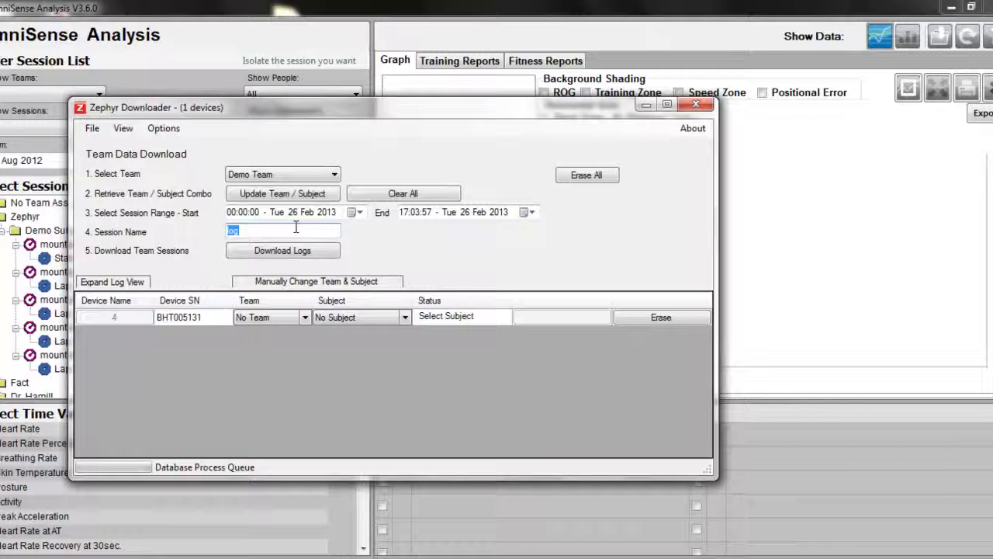
text(Gym Demo)
Assign the device row to Demo Team and choose its subject.
click(303, 319)
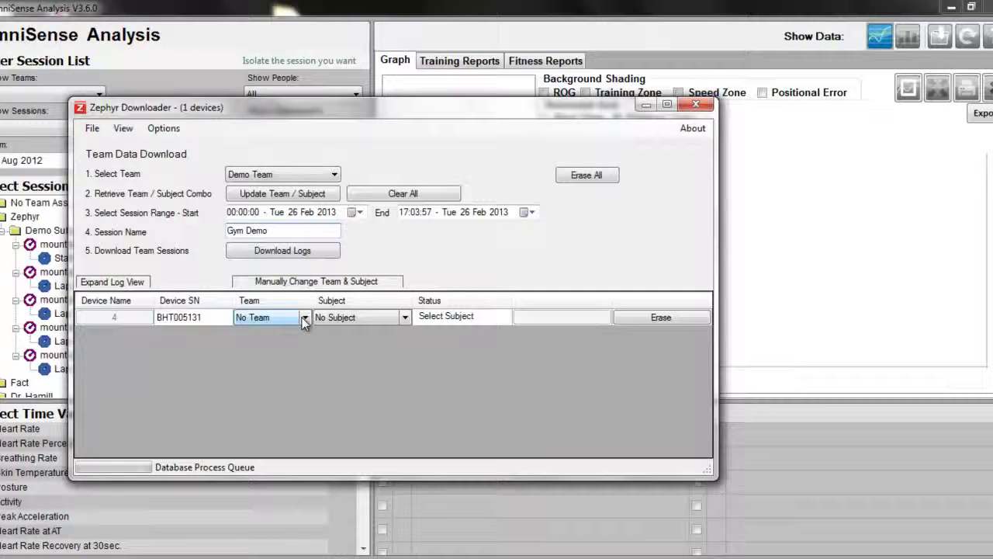
click(304, 319)
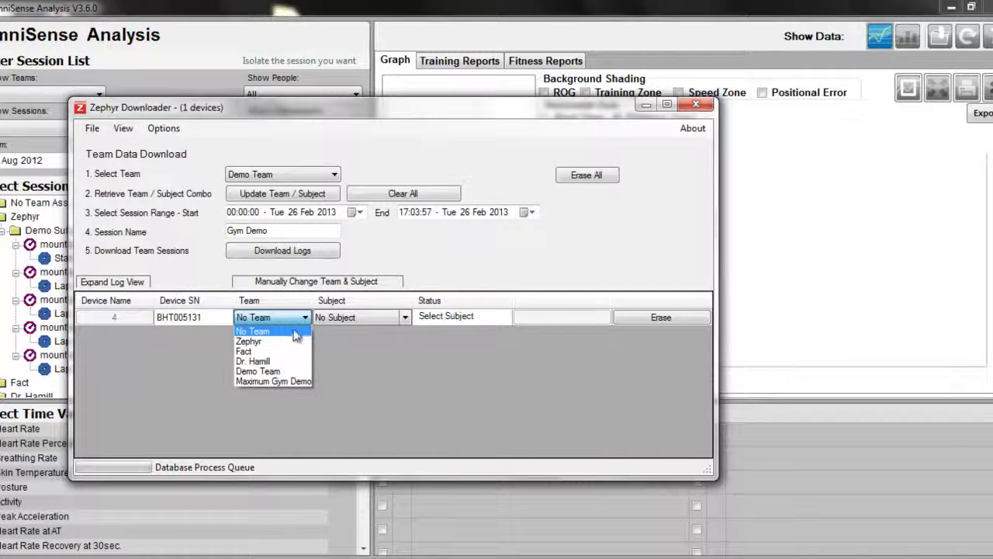
click(268, 371)
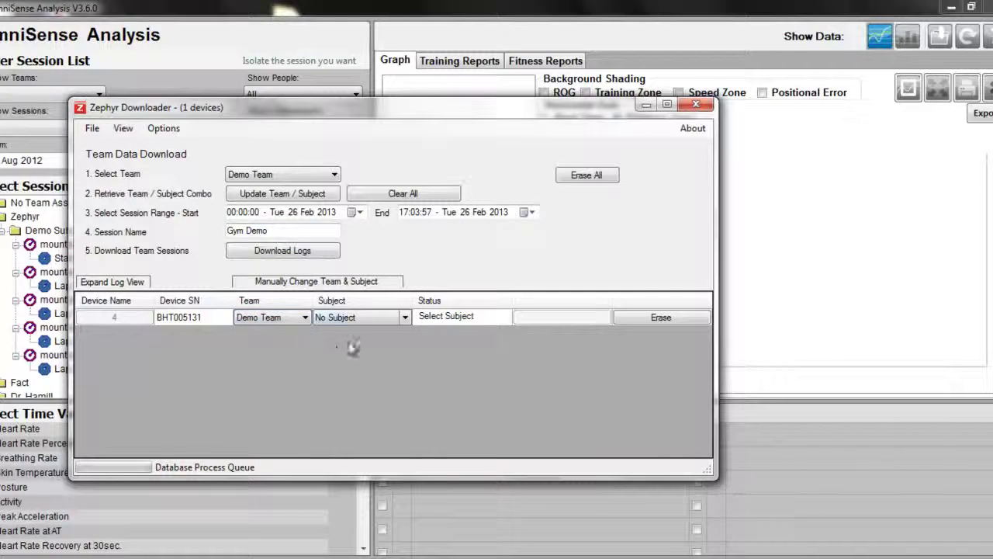
click(407, 317)
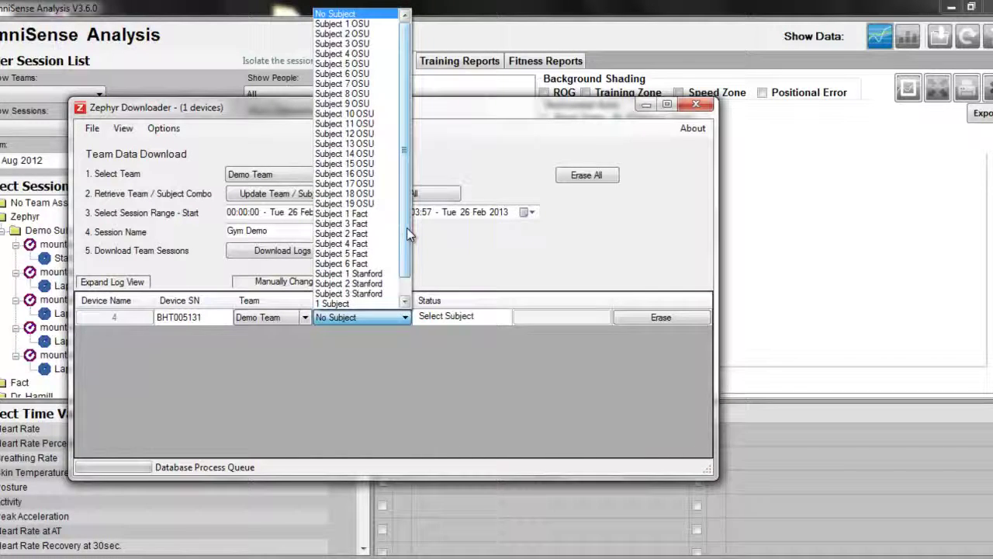
scroll(363, 306, down, 1)
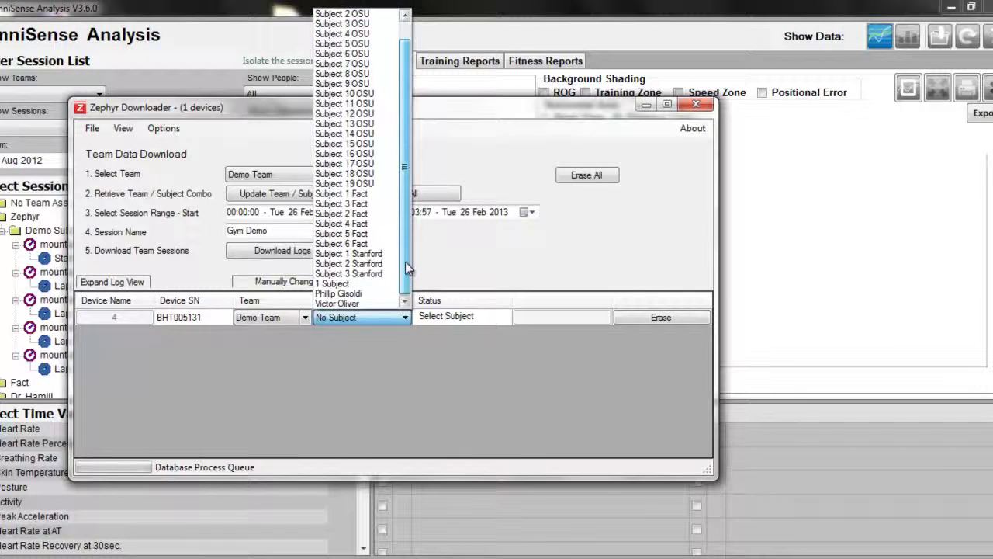
click(361, 304)
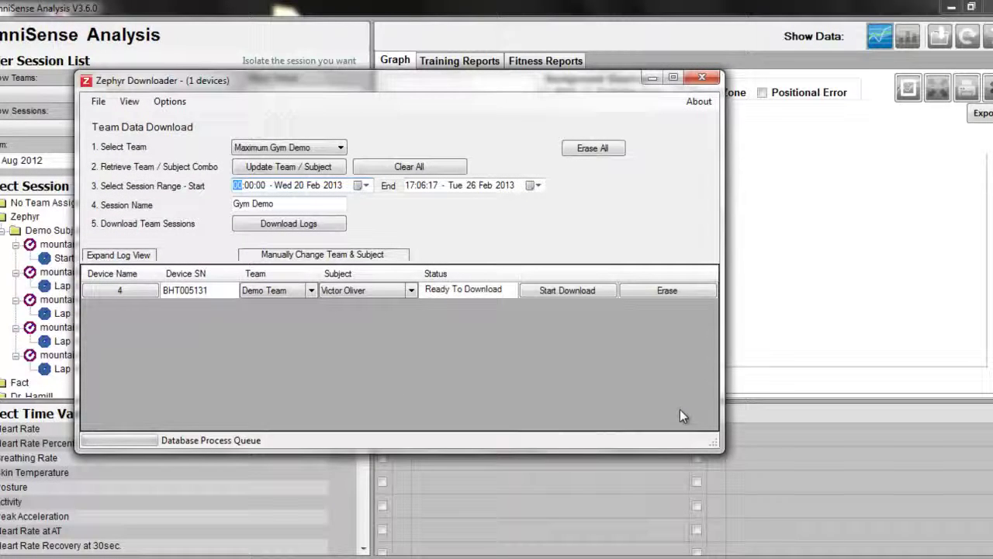
Start the download of the device's logs from the device row.
click(573, 289)
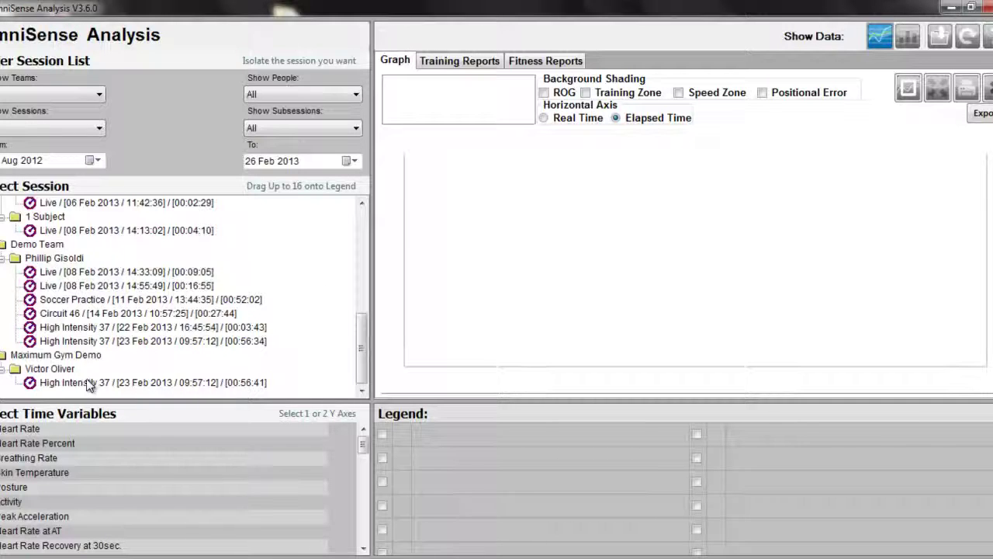
Expand the subject's folder to reveal the High Intensity 37 session.
double_click(59, 370)
double_click(59, 371)
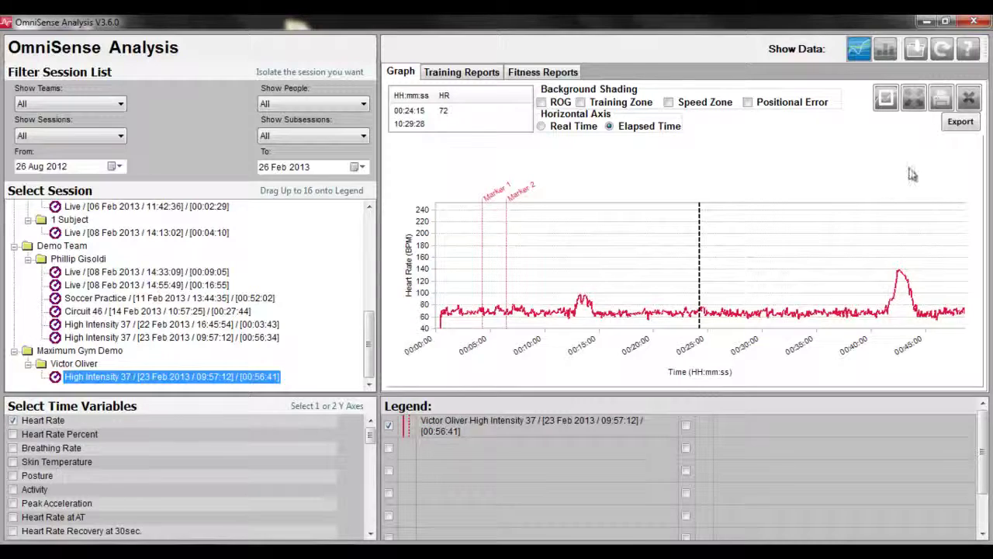
Export the graphed data To CSV, naming the file after the subject with a .CSV ending.
click(960, 125)
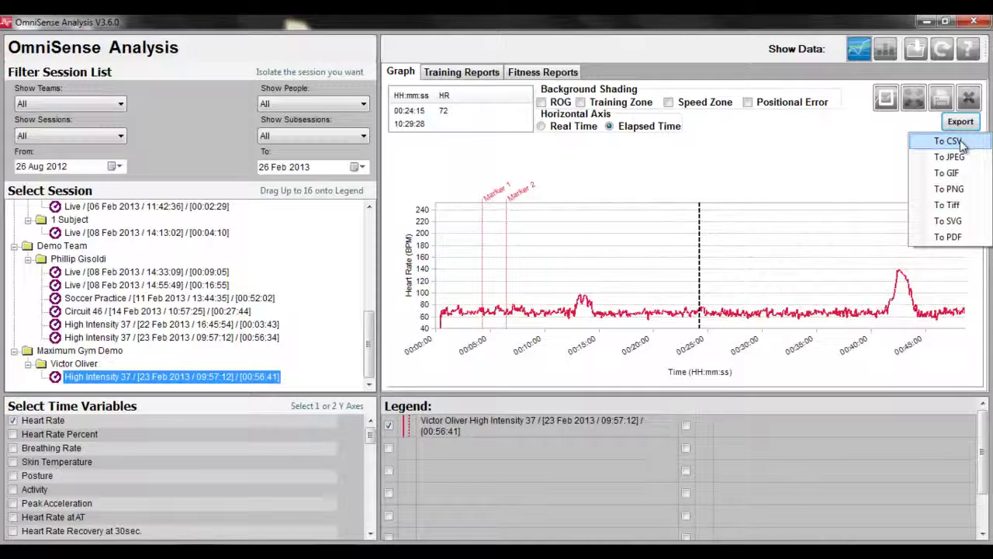
click(948, 141)
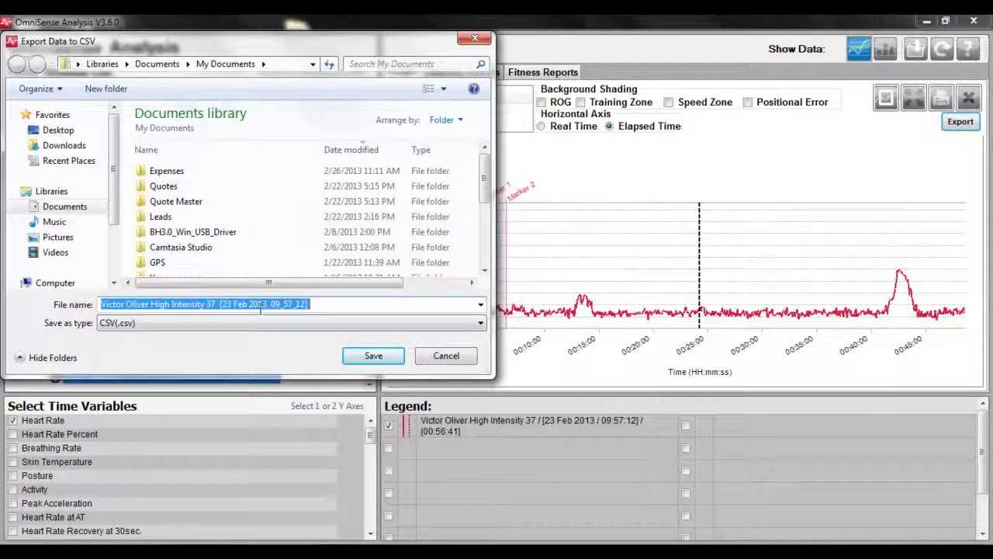
text(Victo)
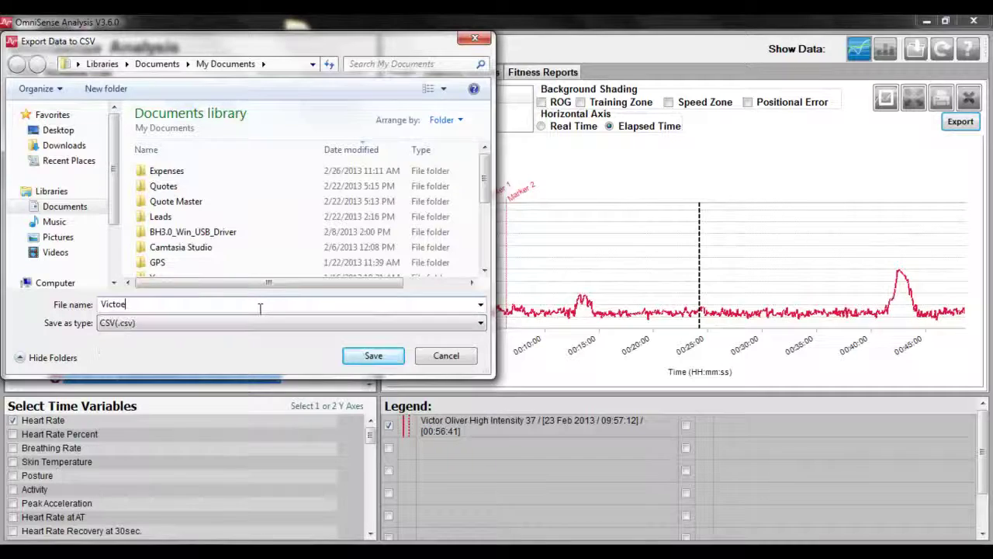
text(r)
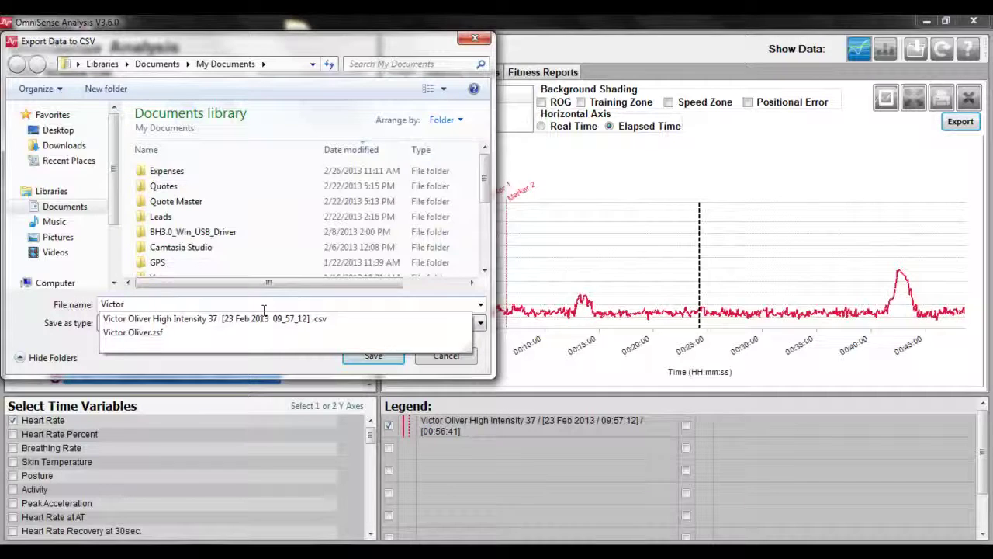
click(160, 332)
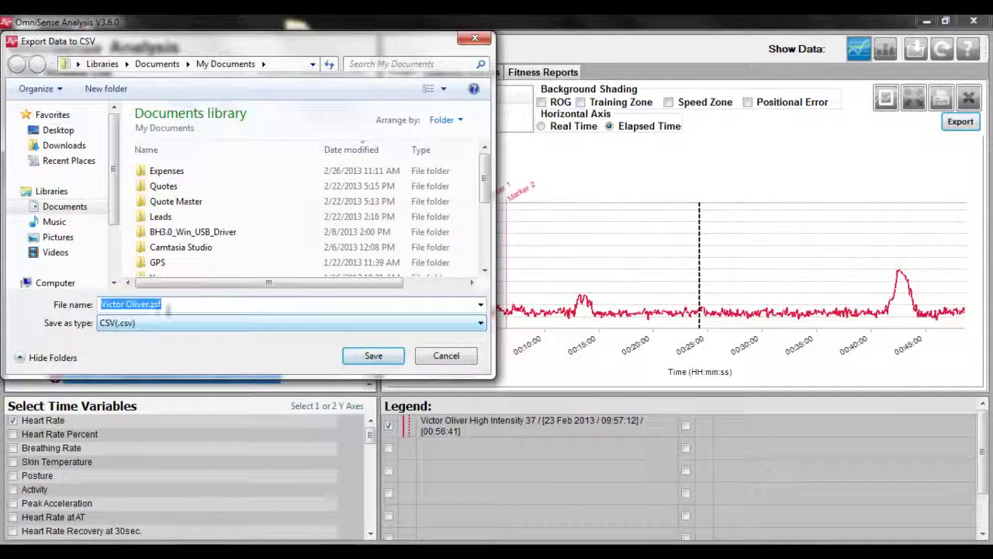
click(169, 304)
key(BackSpace)
key(BackSpace)
key(BackSpace)
key(BackSpace)
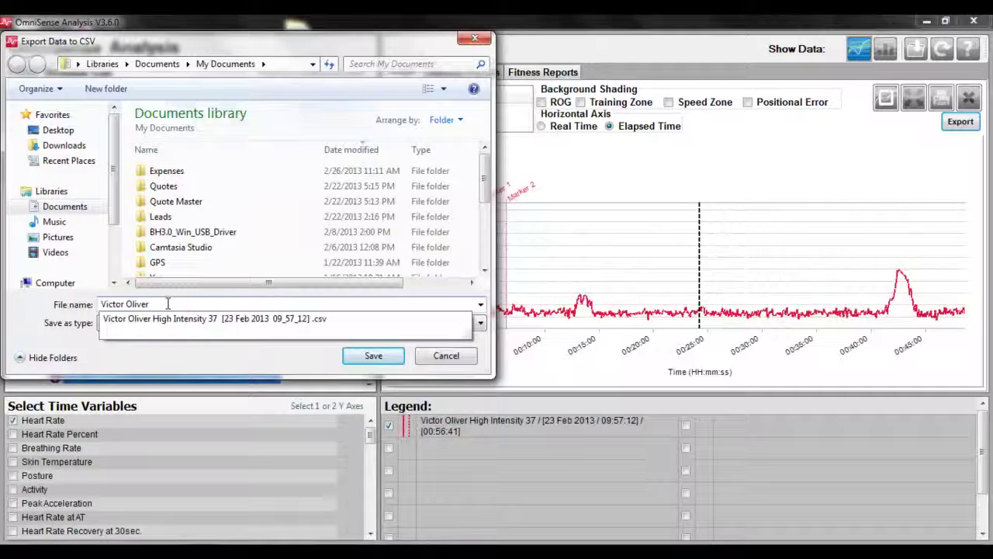
text(Csv)
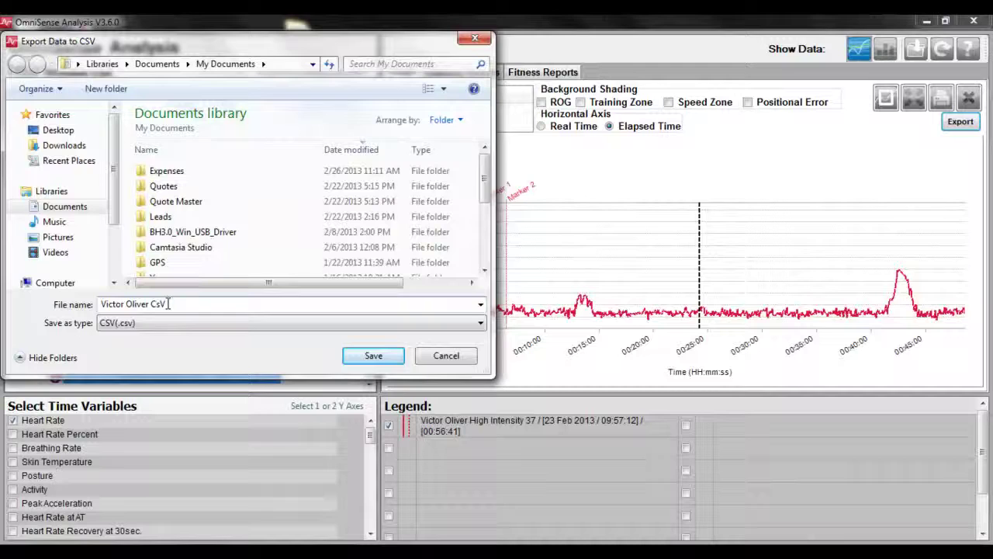
key(BackSpace)
key(BackSpace)
text(SV)
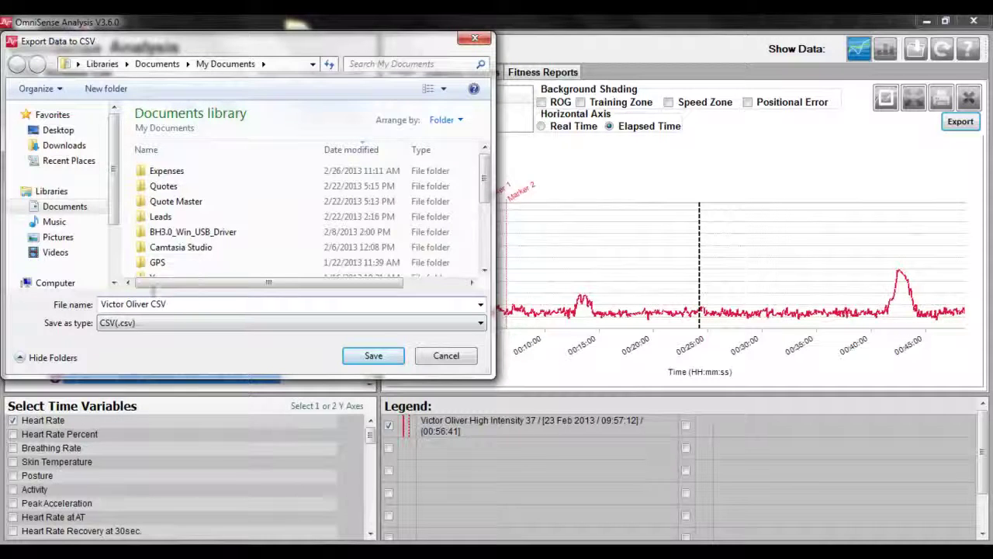
click(385, 354)
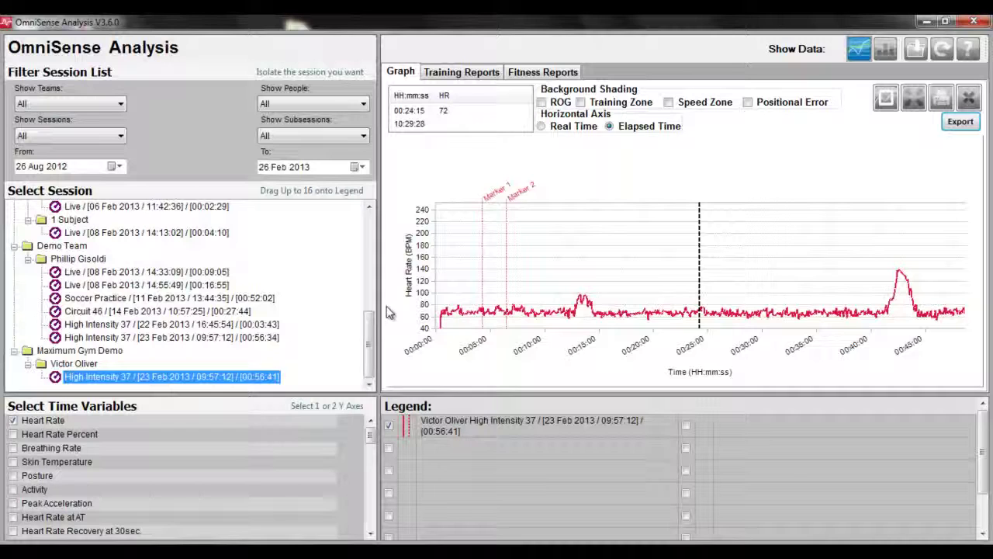
Open the exported CSV from Documents, then bring up the High Intensity 37 session's actions.
key(super+e)
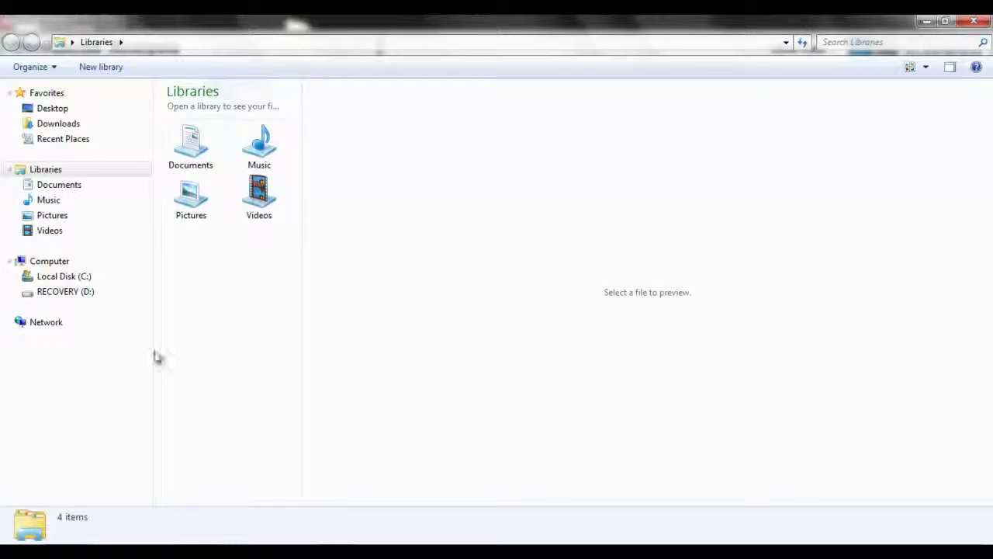
double_click(193, 145)
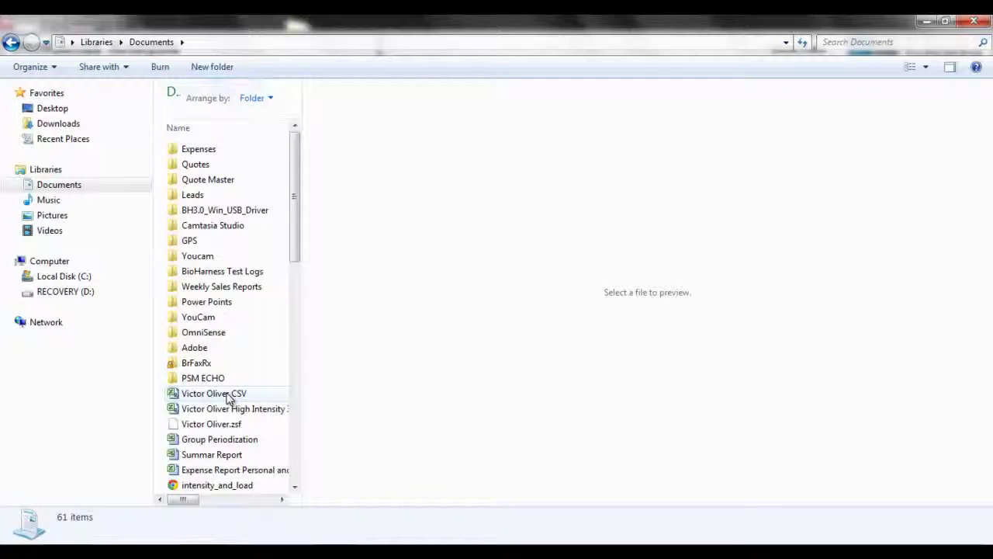
double_click(230, 396)
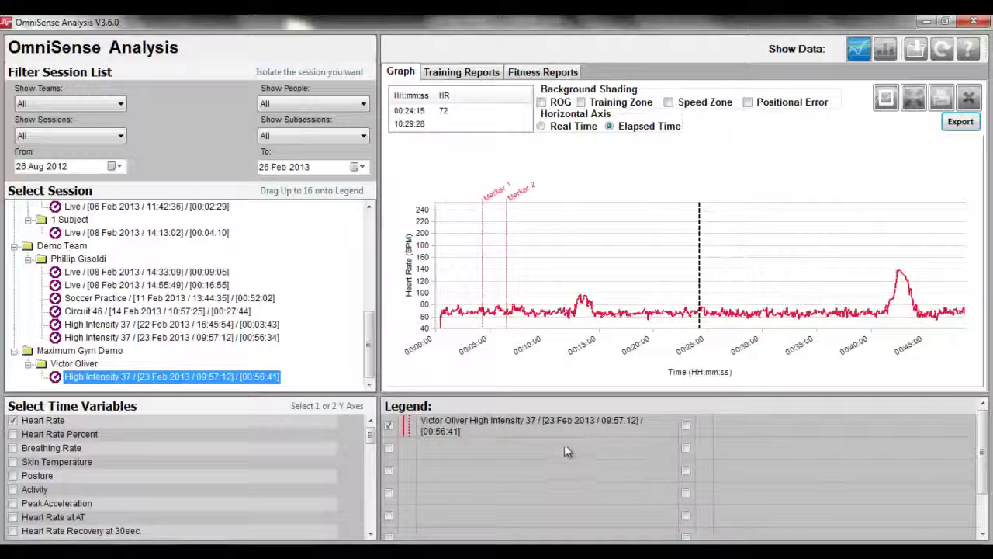
click(129, 380)
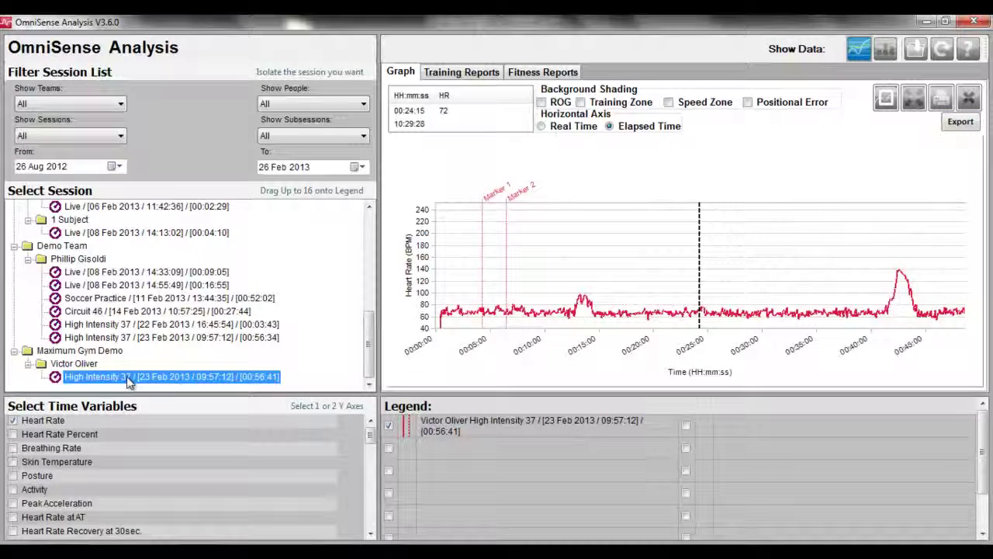
right_click(129, 381)
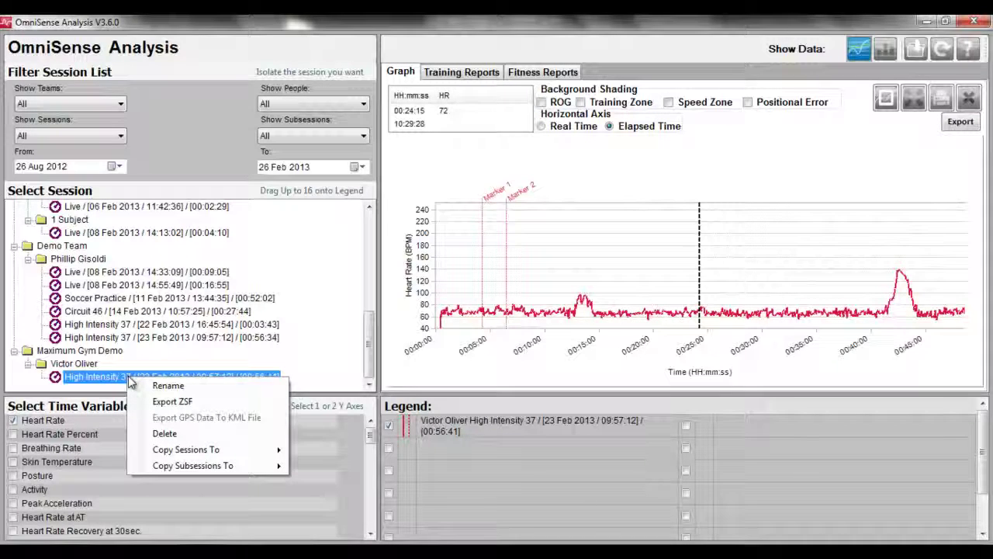